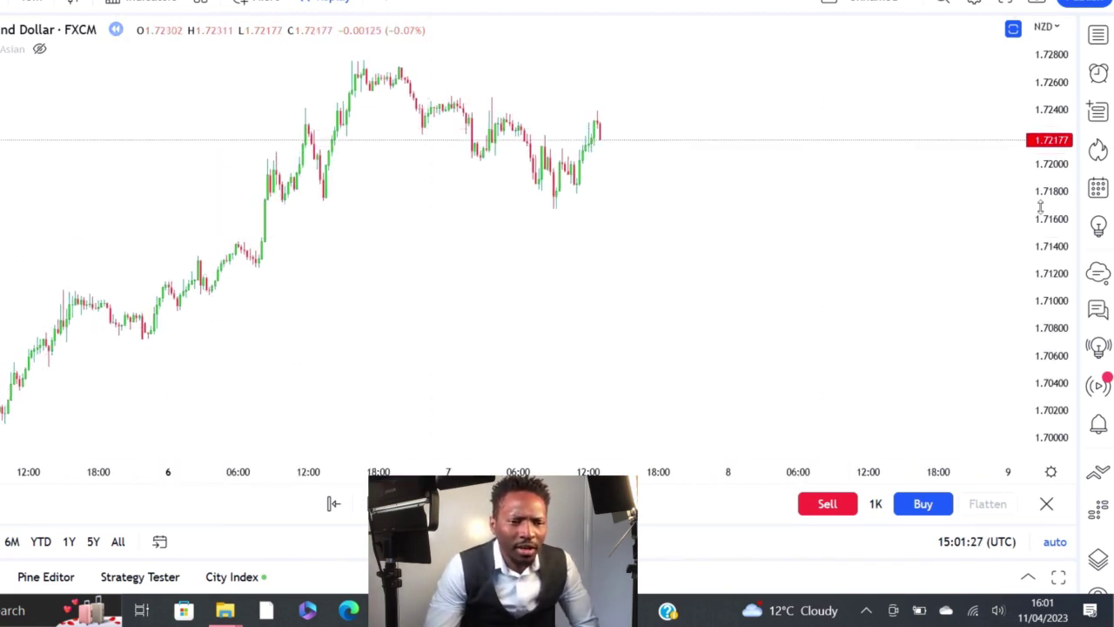
drag(1063, 178, 1044, 211)
drag(676, 274, 662, 315)
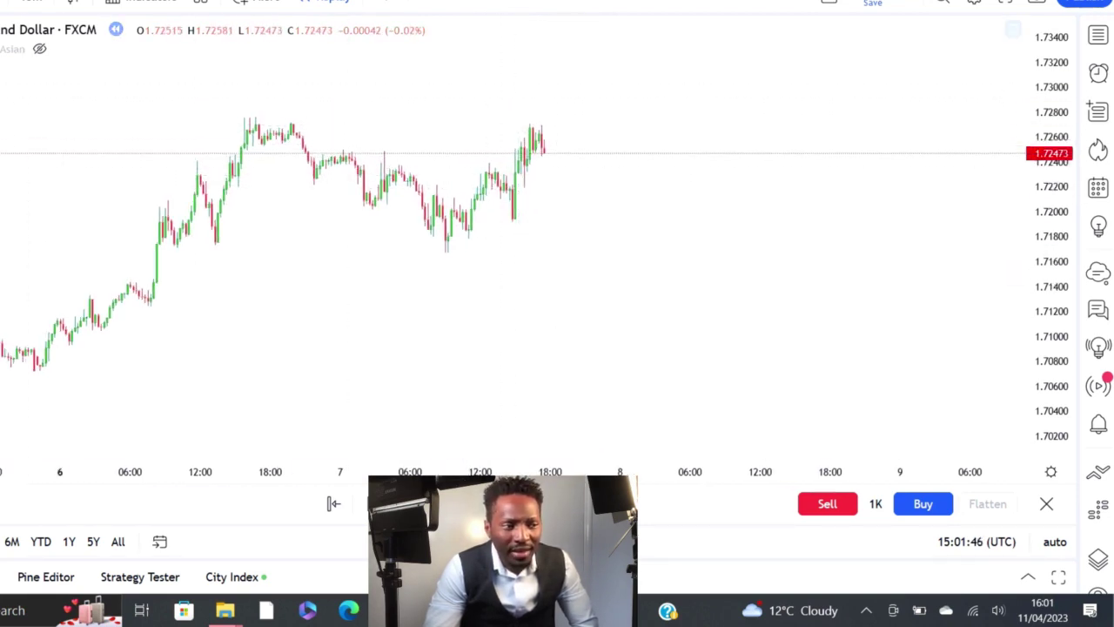
click(0, 69)
click(35, 67)
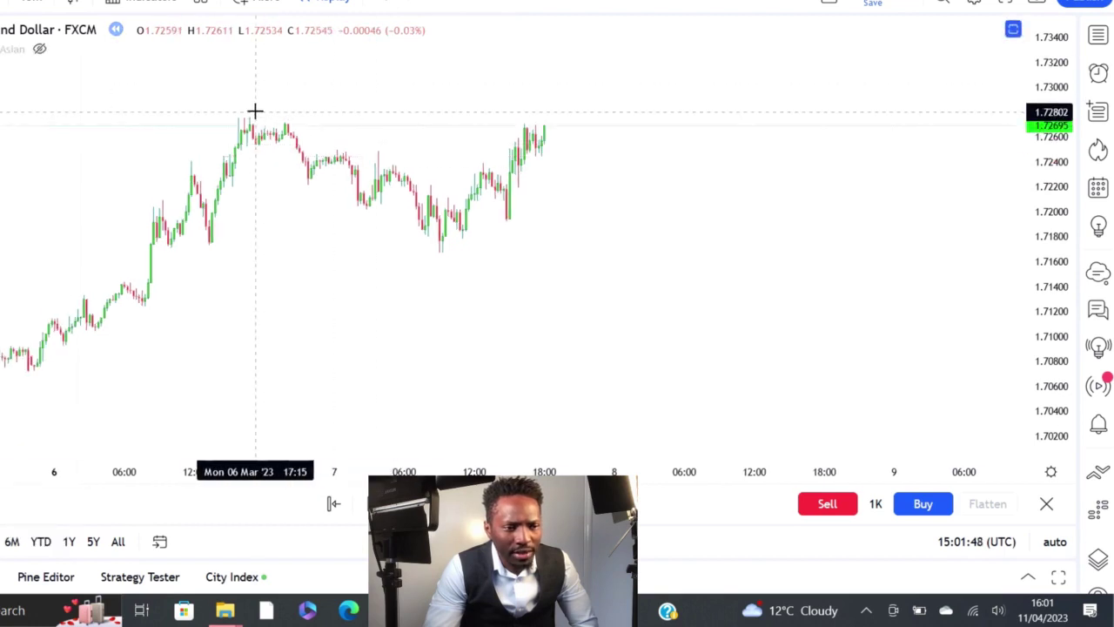
click(253, 113)
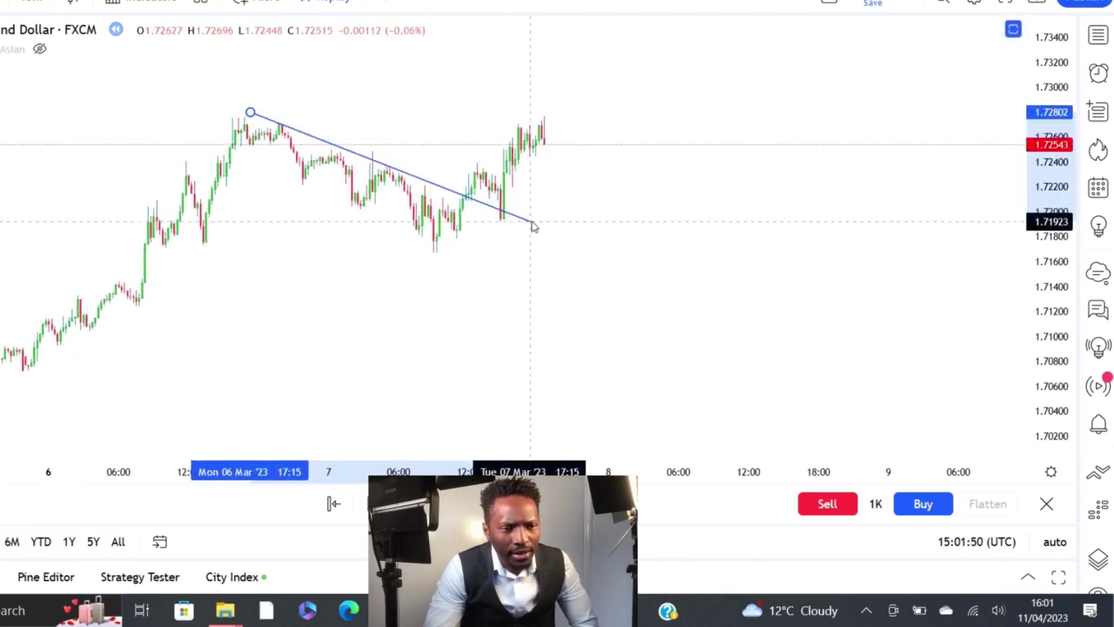
click(527, 222)
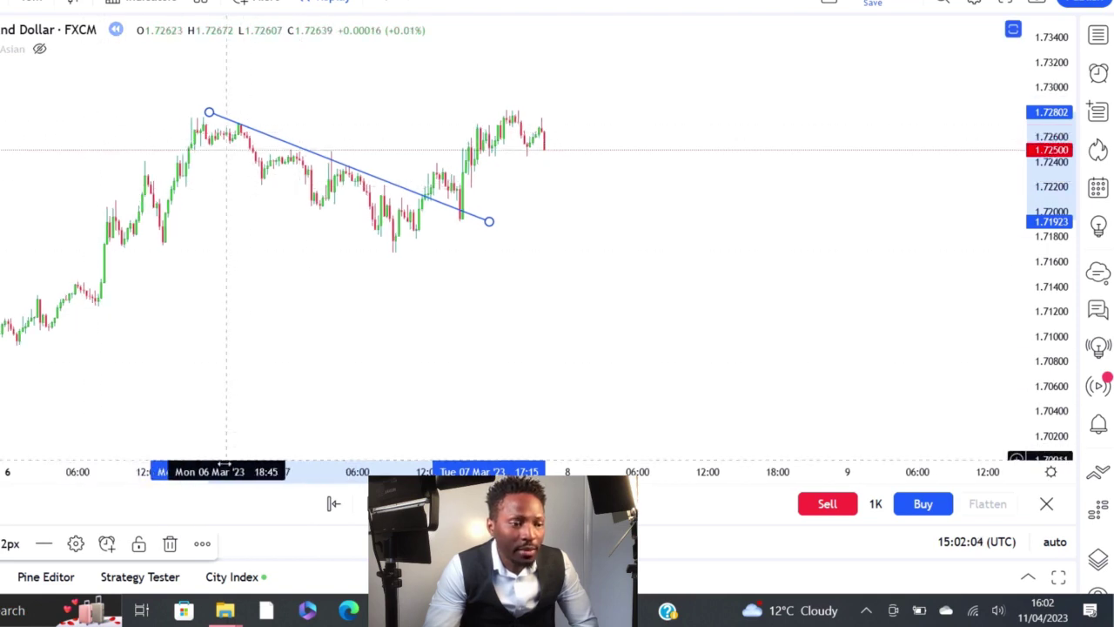
click(172, 543)
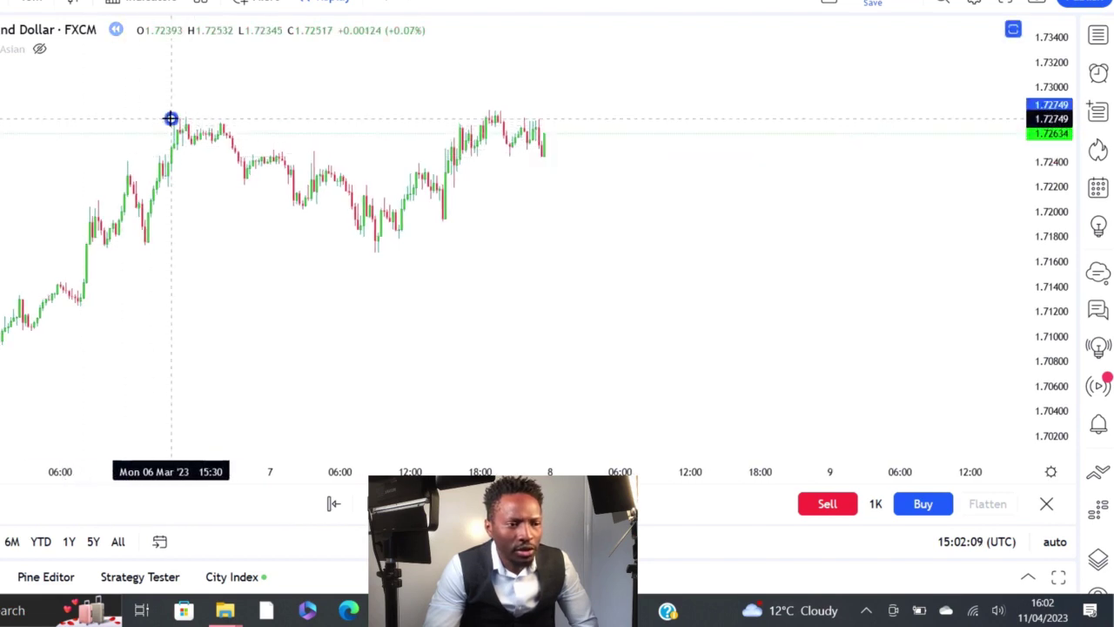
Draw a rectangle around the pullback from about 1.7275 to 1.7166 and extend a horizontal ray from its right edge at about 1.7222
drag(170, 118, 395, 255)
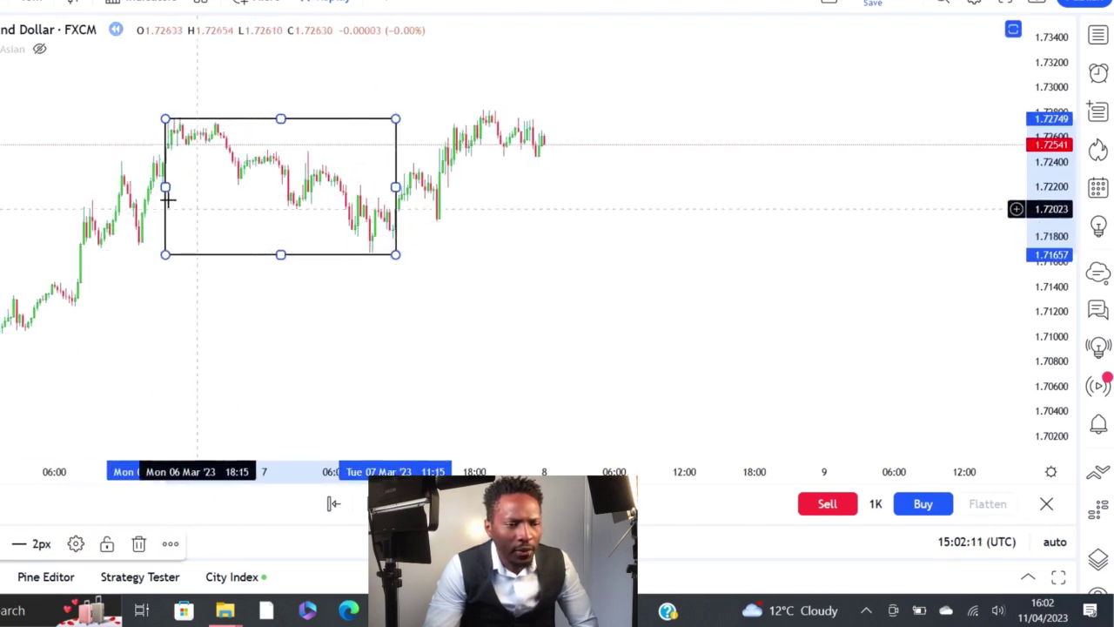
click(2, 67)
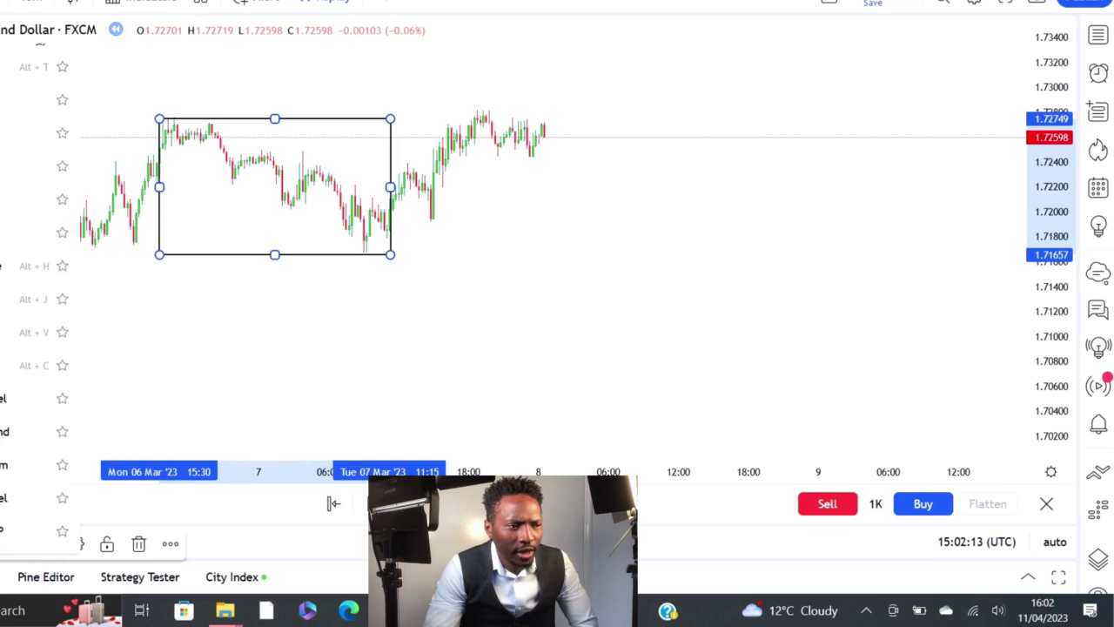
click(2, 67)
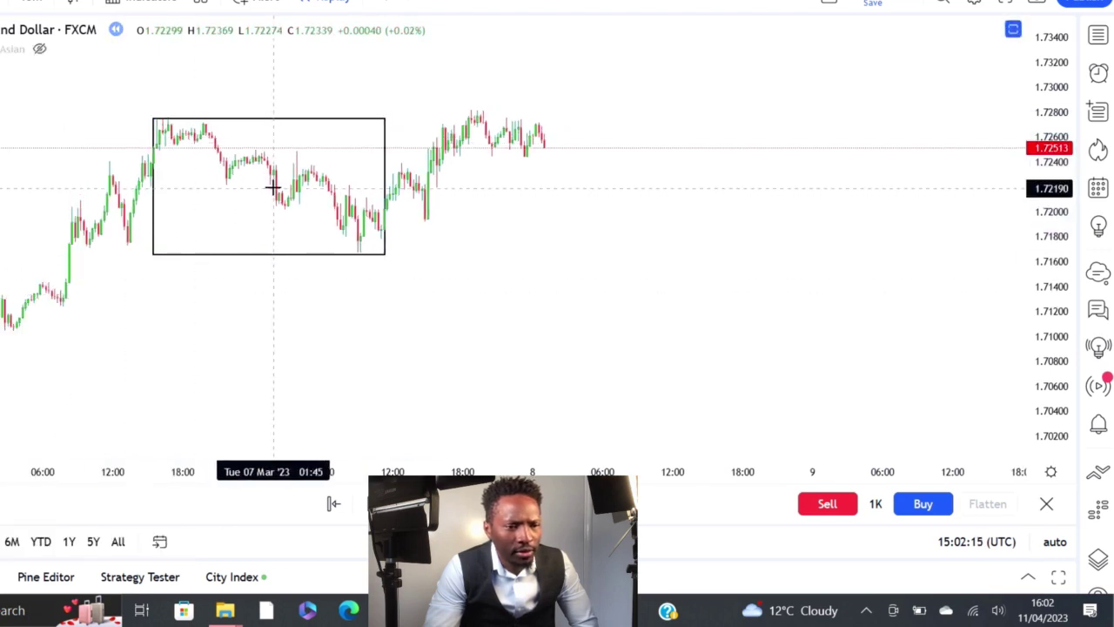
click(379, 184)
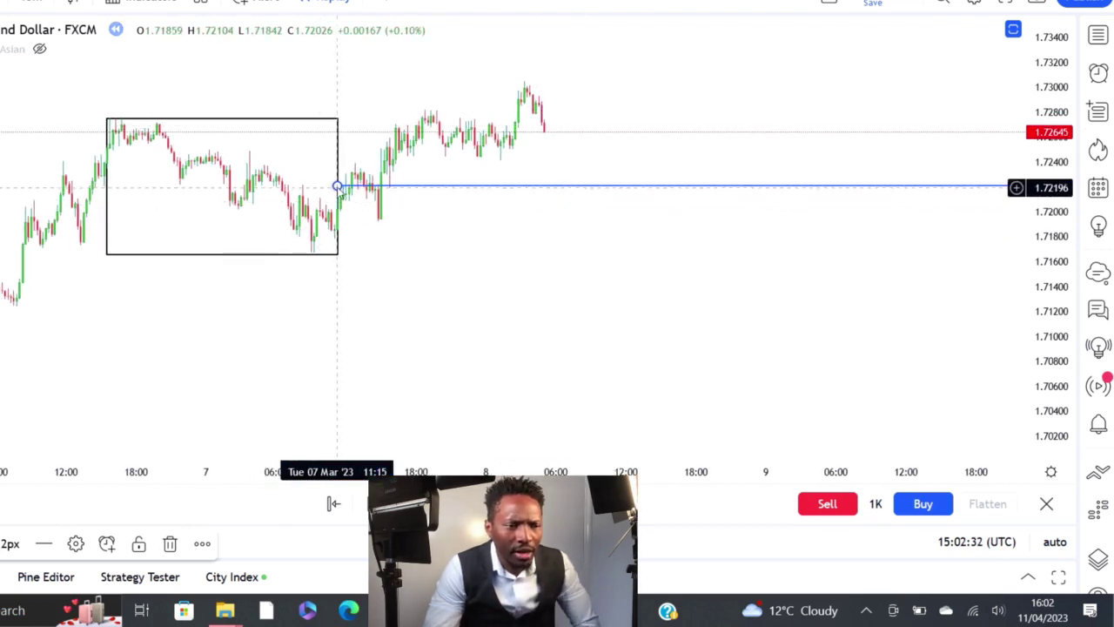
drag(336, 186, 329, 185)
scroll(395, 255, down, 2)
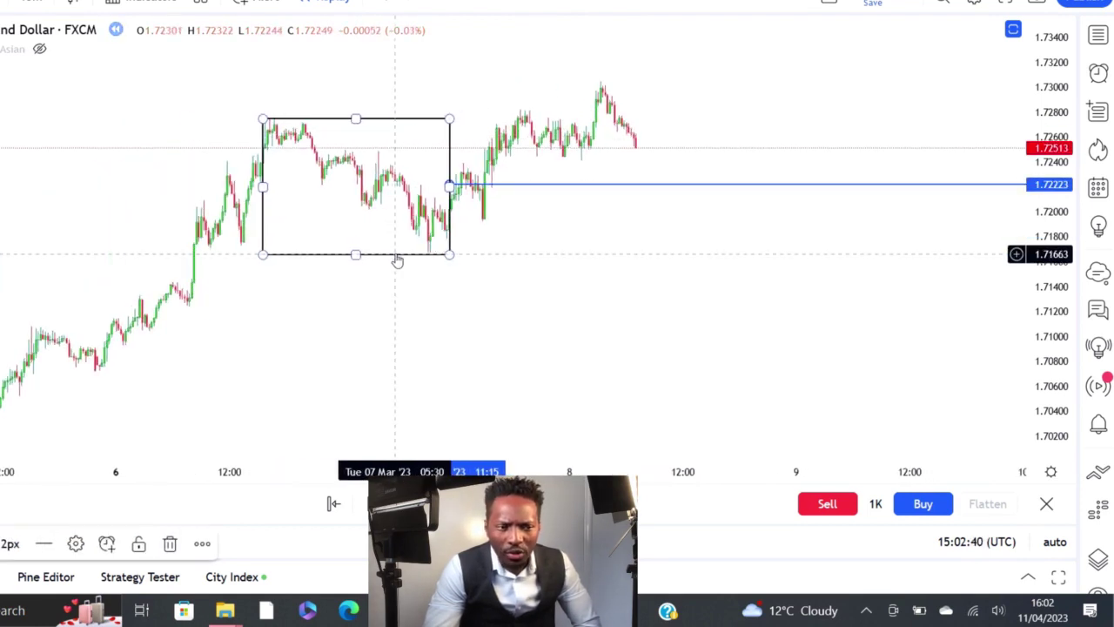
Place a market buy order for 1K units as price returns to the horizontal ray
click(436, 231)
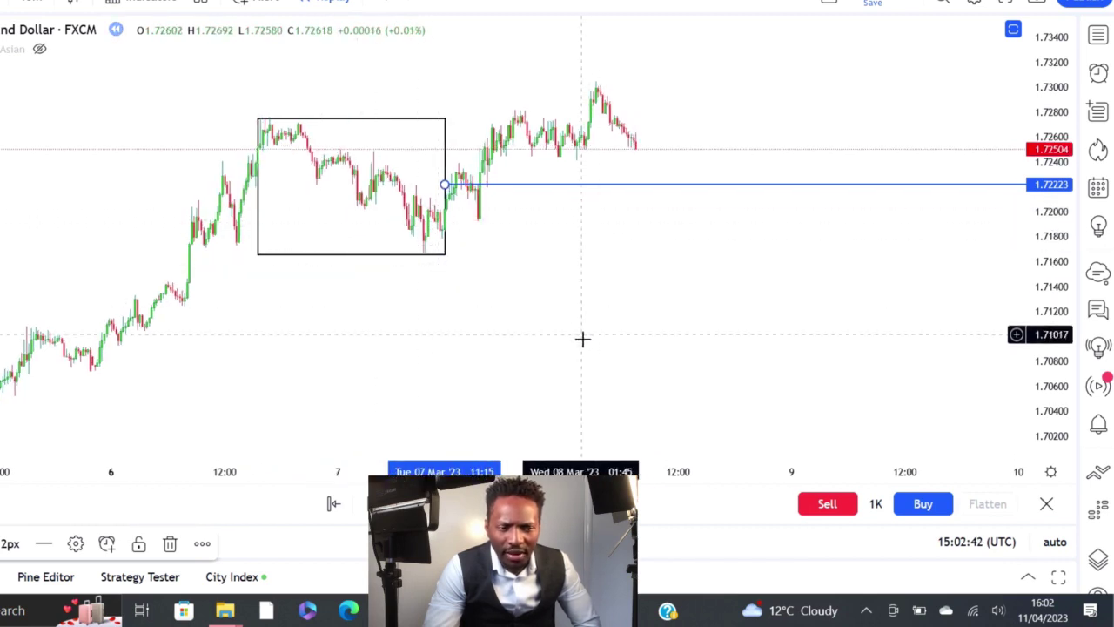
drag(592, 308, 515, 311)
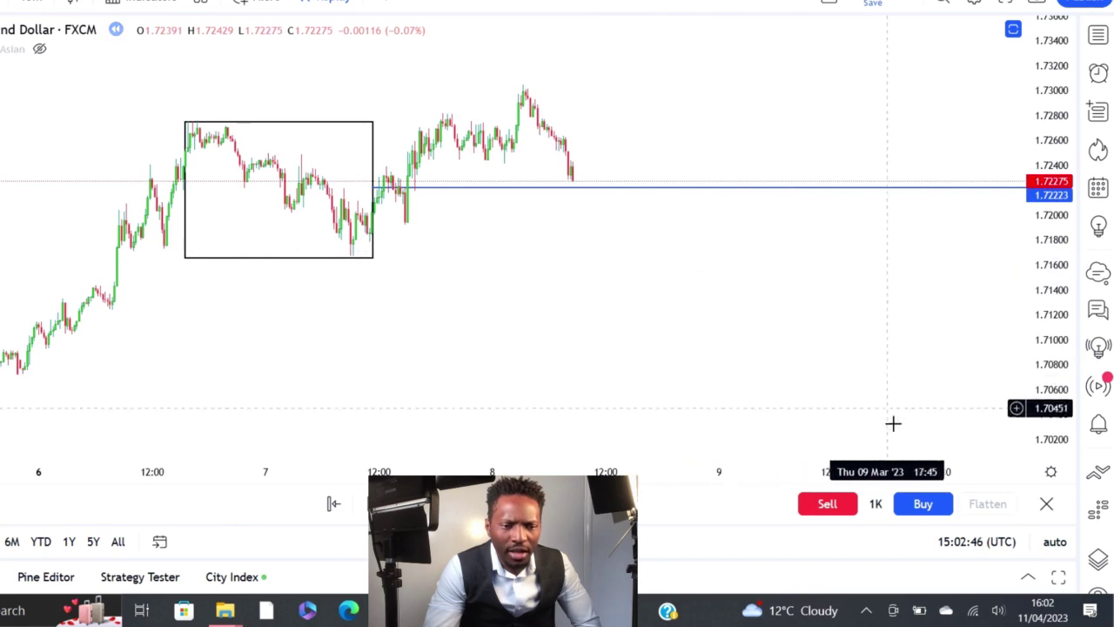
click(924, 505)
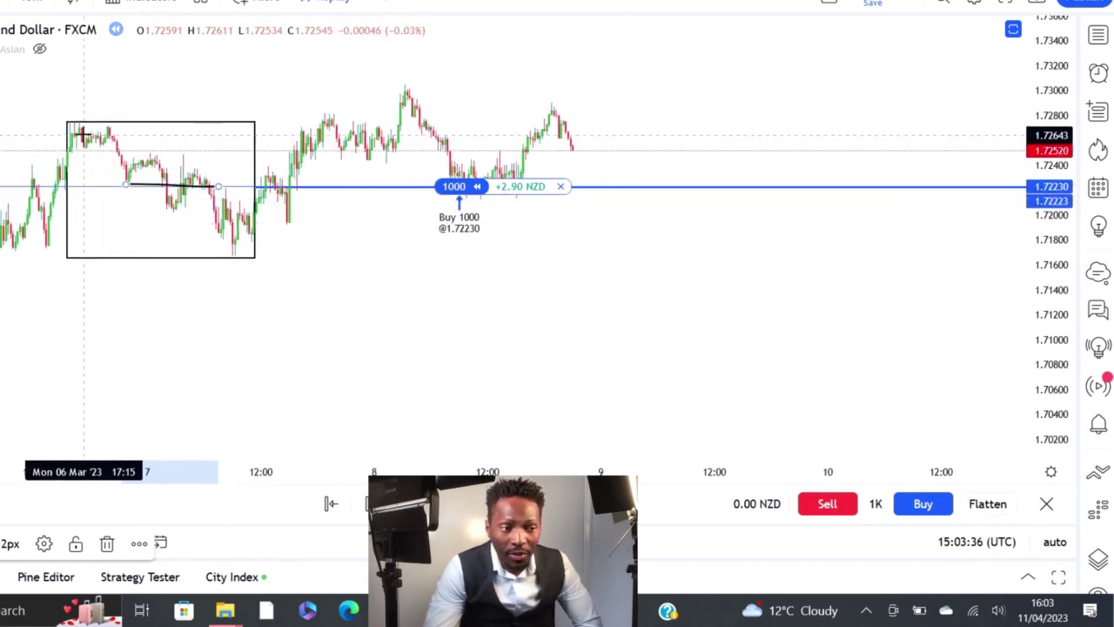
Delete the misdrawn brush stroke and trace the decline inside the rectangle with a wavy freehand line
click(103, 543)
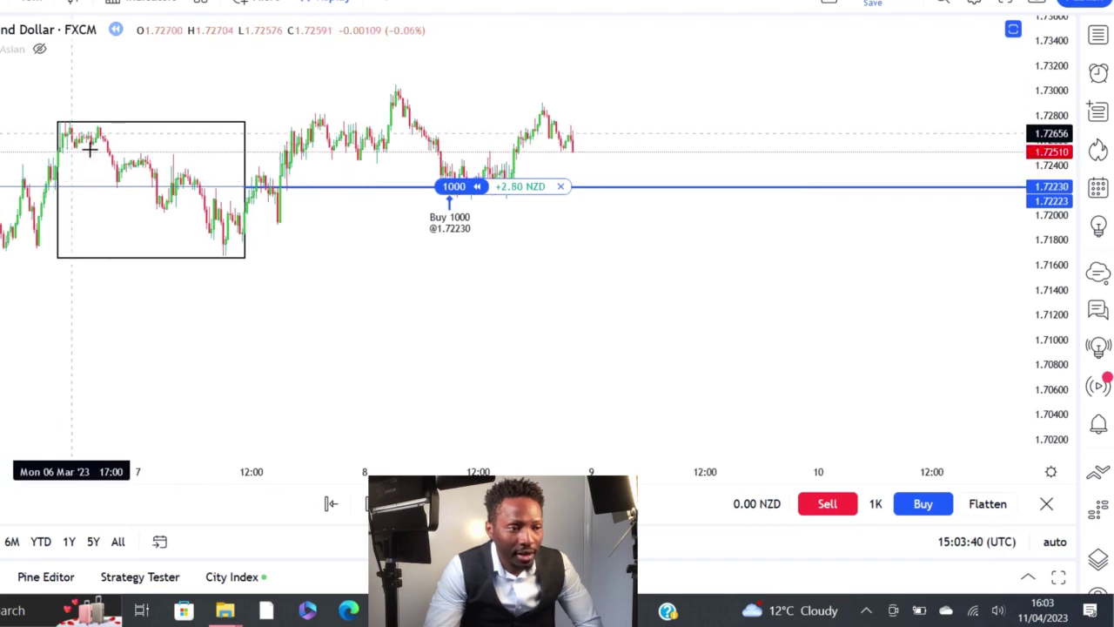
mouse_move(73, 136)
mouse_down()
mouse_move(144, 165)
mouse_move(154, 199)
mouse_move(174, 169)
mouse_move(218, 237)
mouse_up()
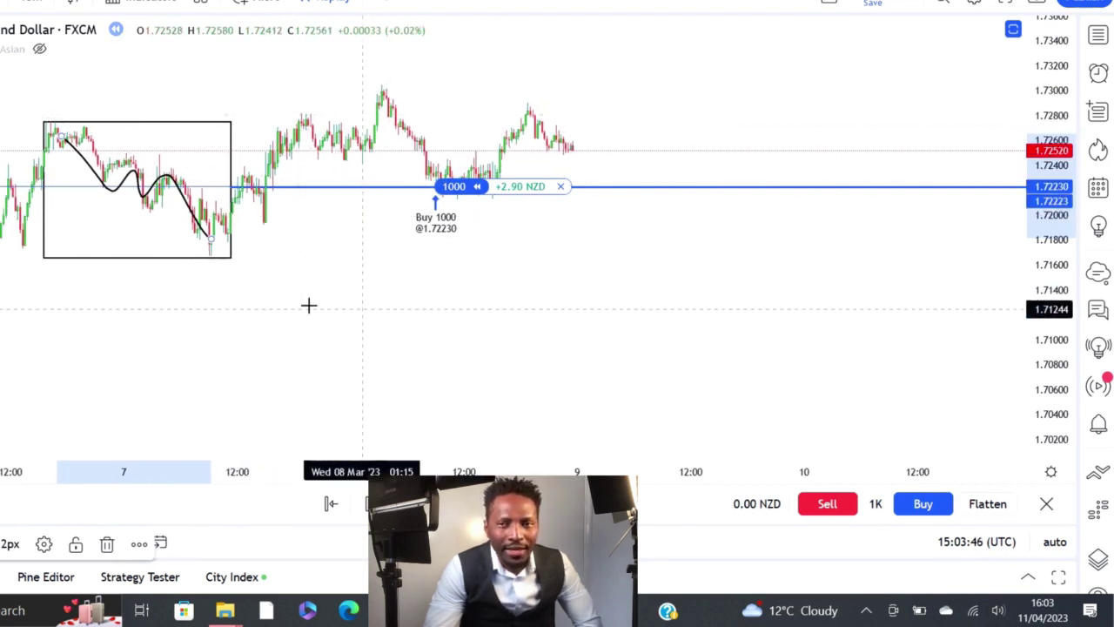
Draw a Fibonacci retracement from the rectangle's low at about 1.7166 to the swing high at about 1.7305
scroll(383, 183, down, 1)
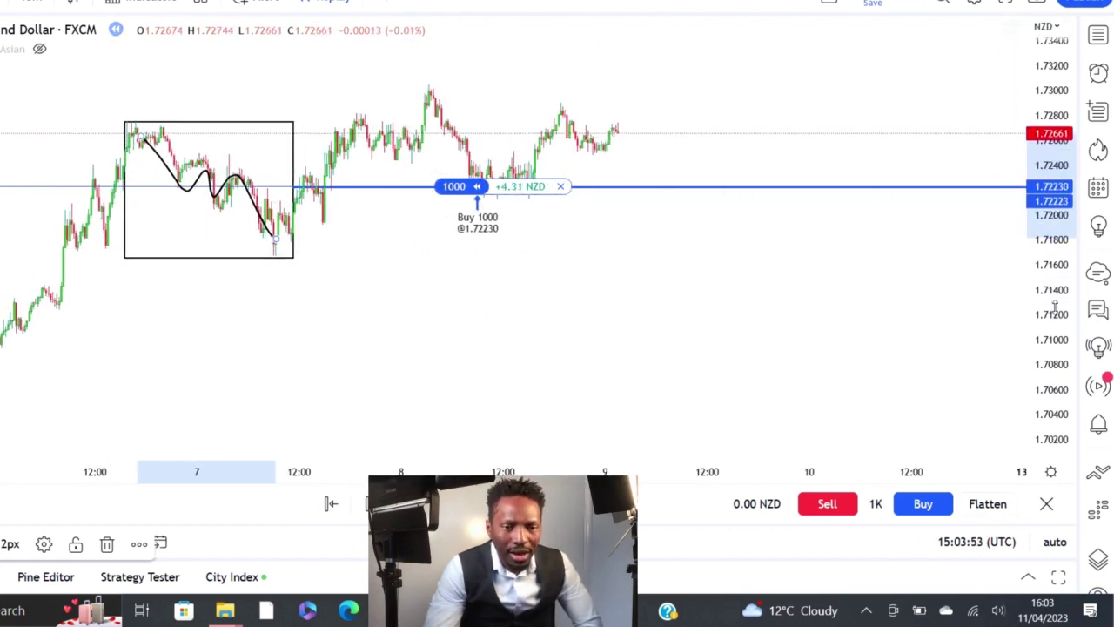
drag(694, 284, 814, 359)
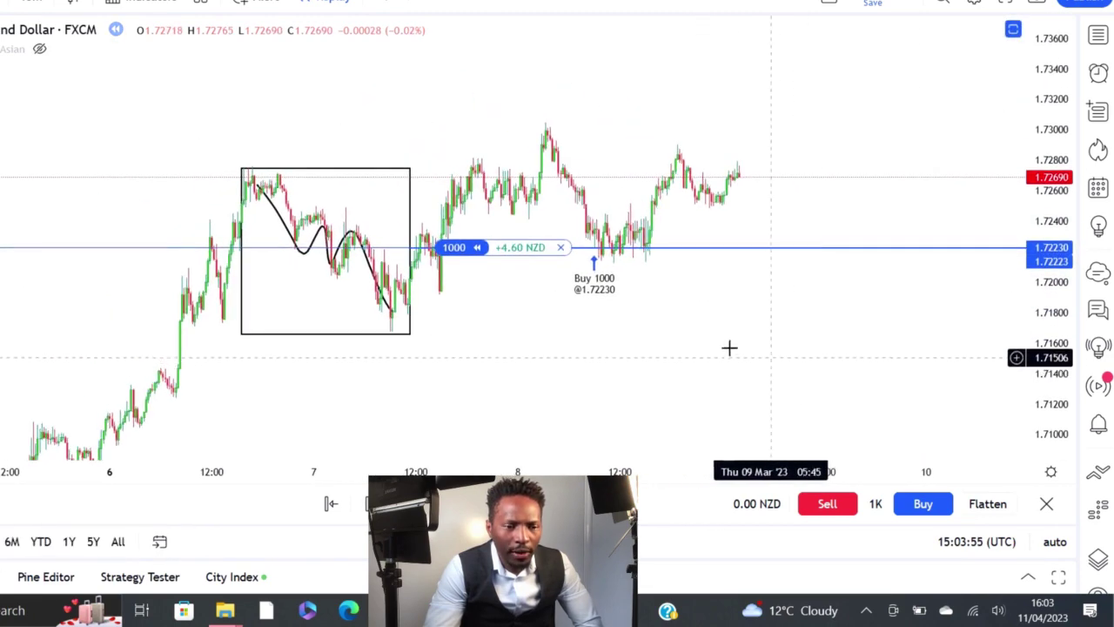
scroll(716, 341, up, 1)
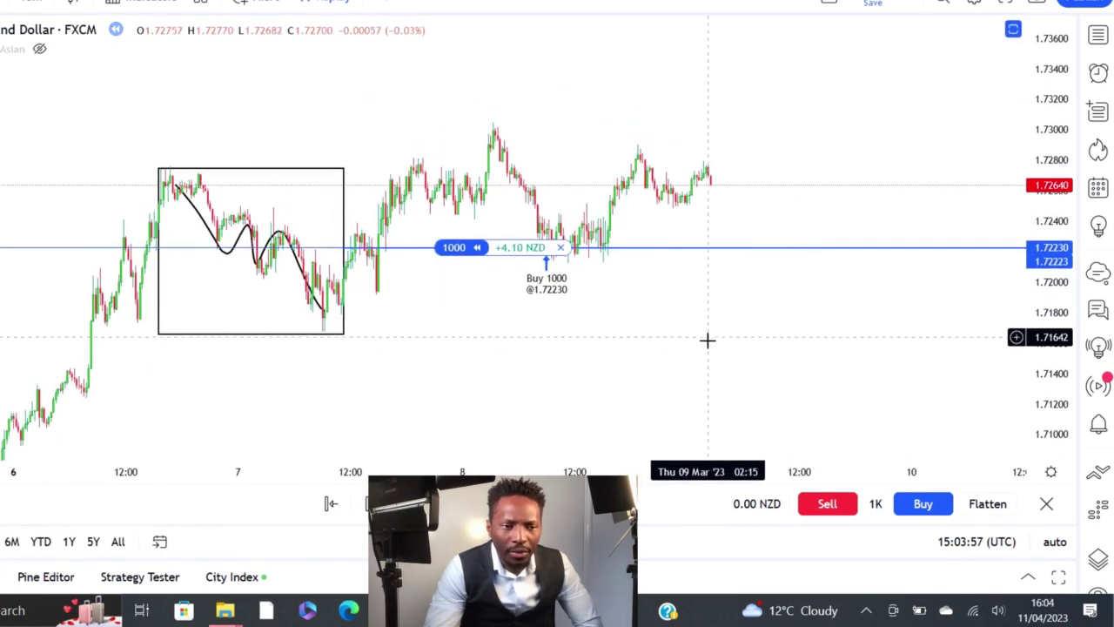
drag(706, 340, 589, 344)
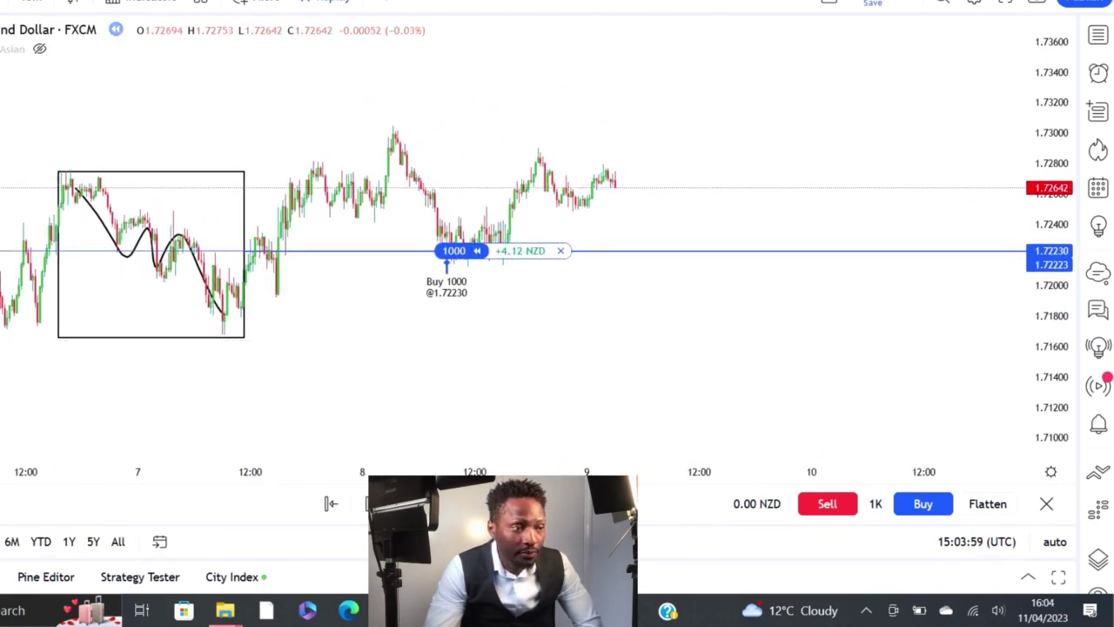
scroll(362, 274, down, 1)
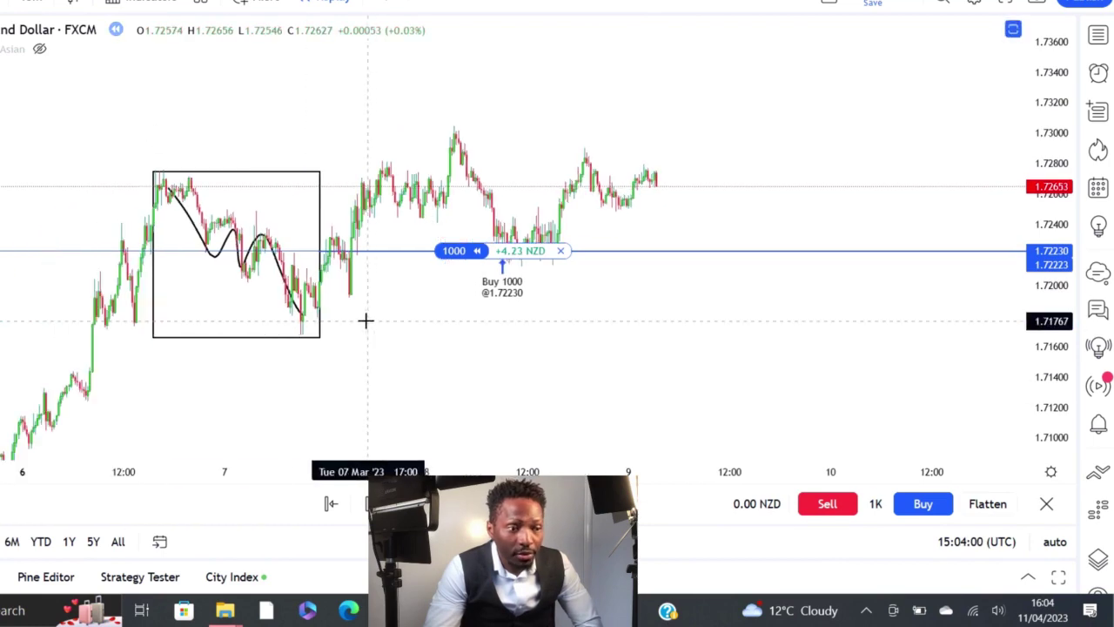
key(alt+f)
click(276, 338)
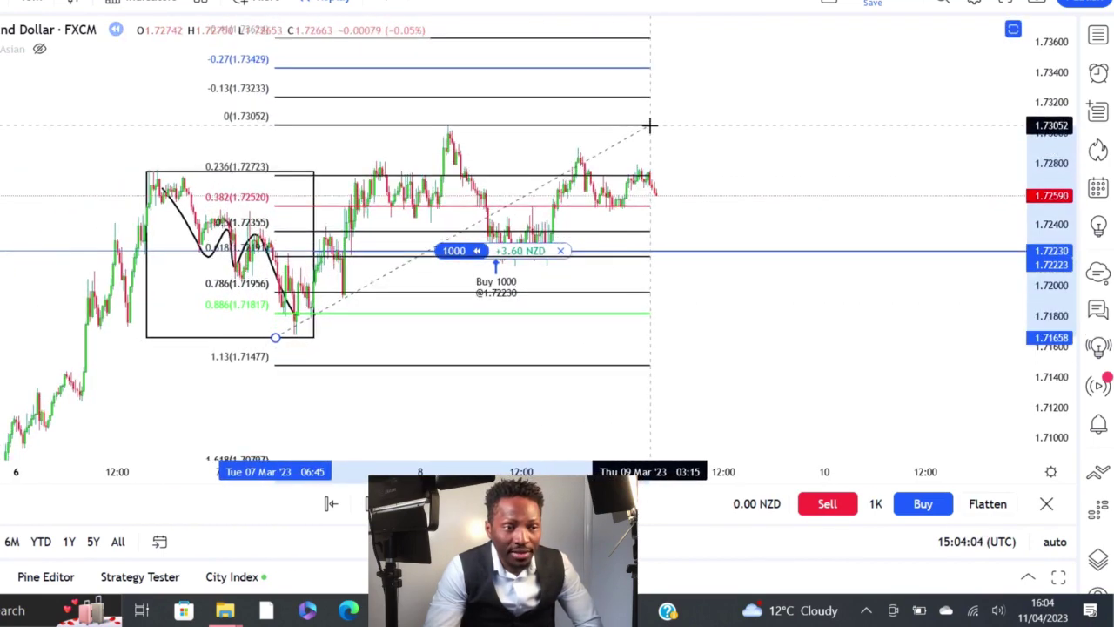
click(650, 125)
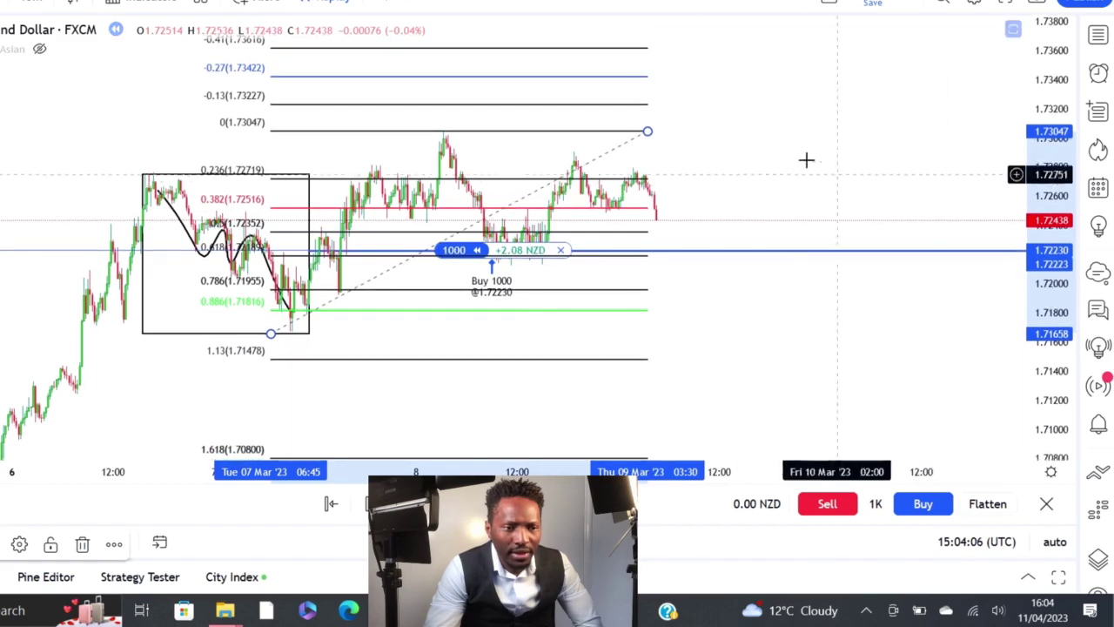
Draw a target rectangle from the entry line up to the -0.27 level at about 1.7342 and fill it solid green
drag(806, 160, 746, 215)
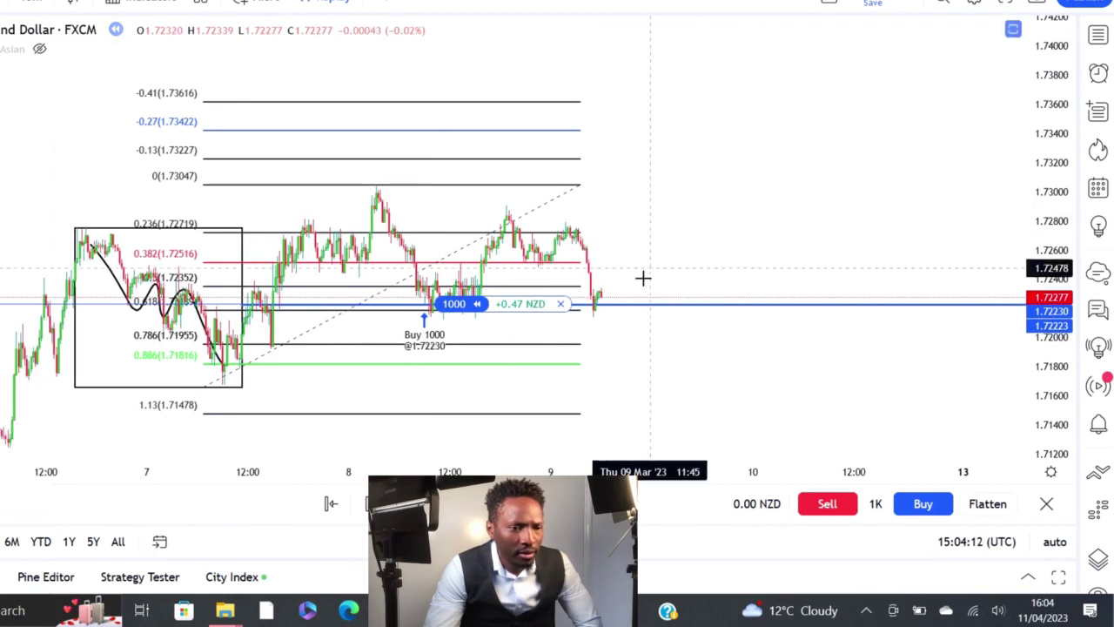
drag(743, 303, 810, 126)
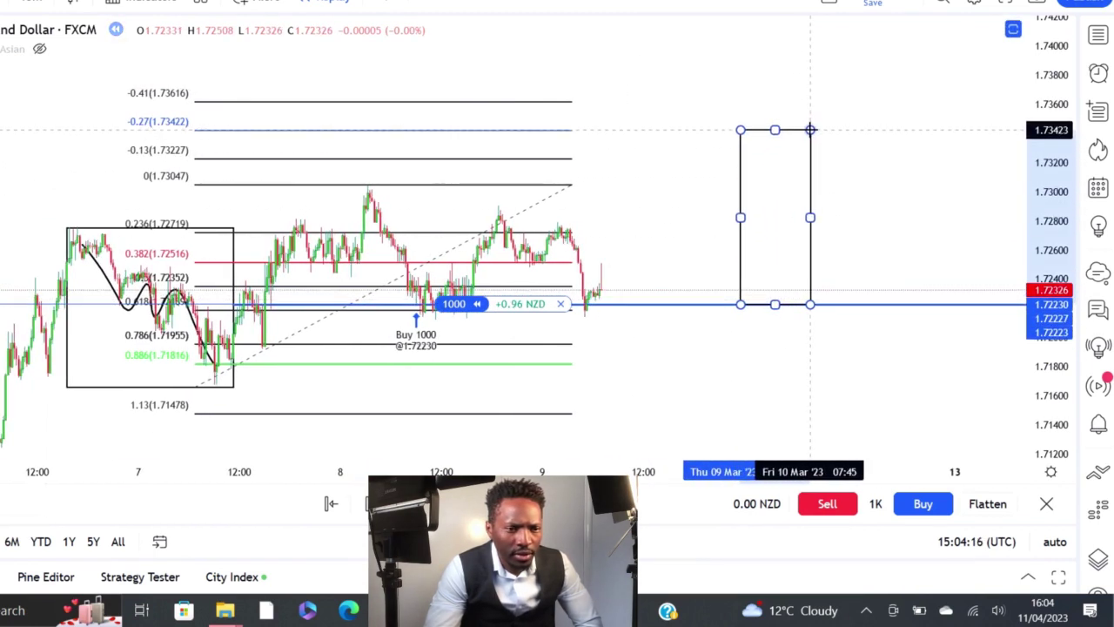
click(5, 544)
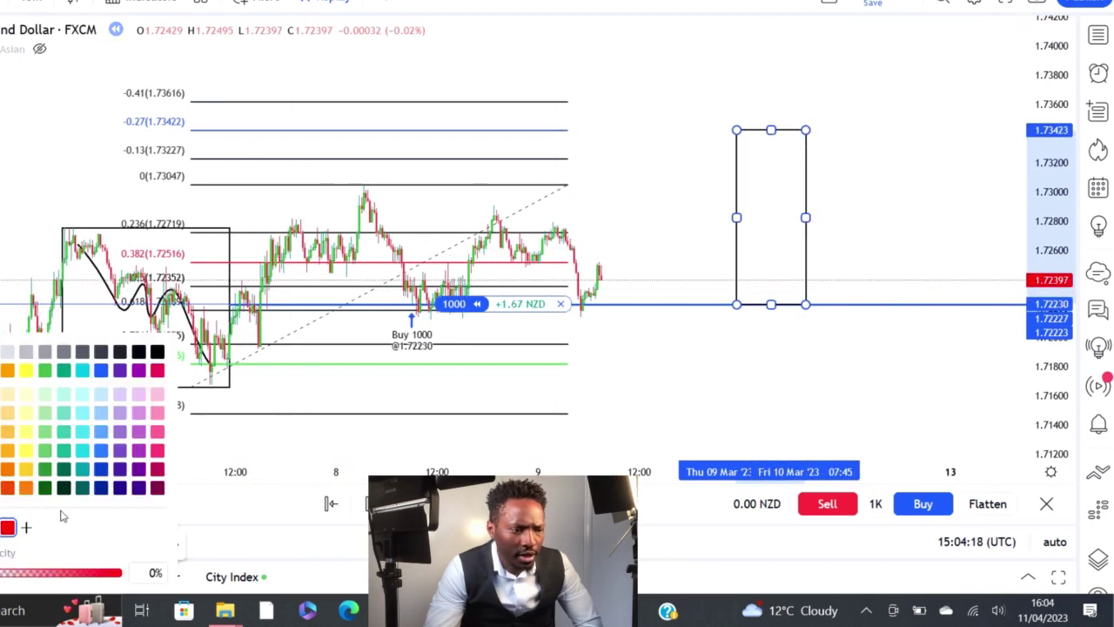
click(5, 539)
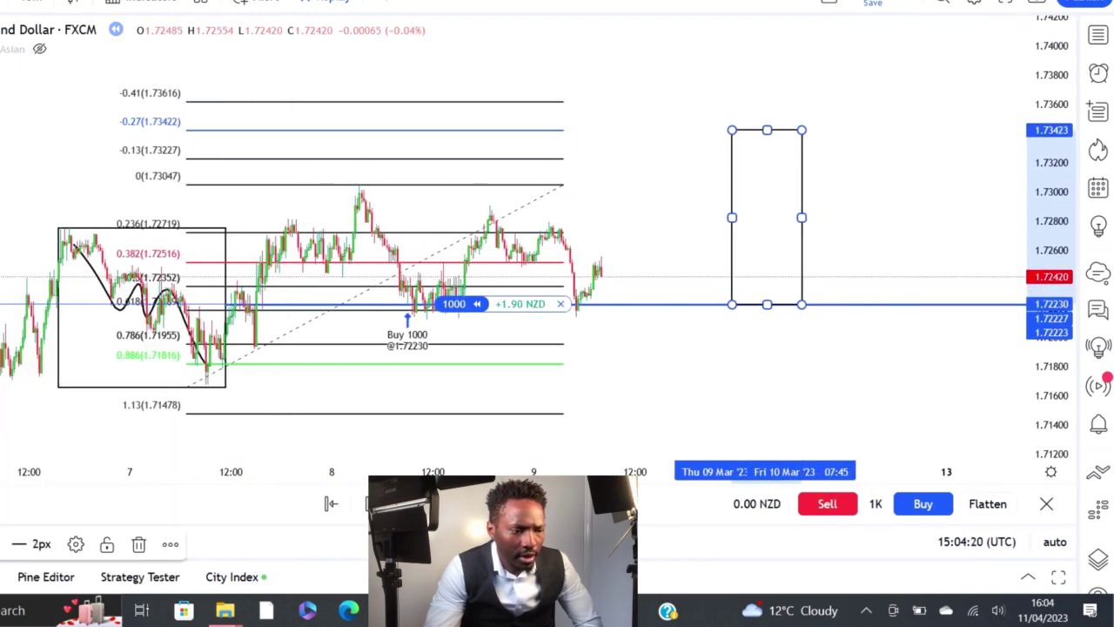
click(4, 544)
drag(88, 582, 122, 580)
click(656, 356)
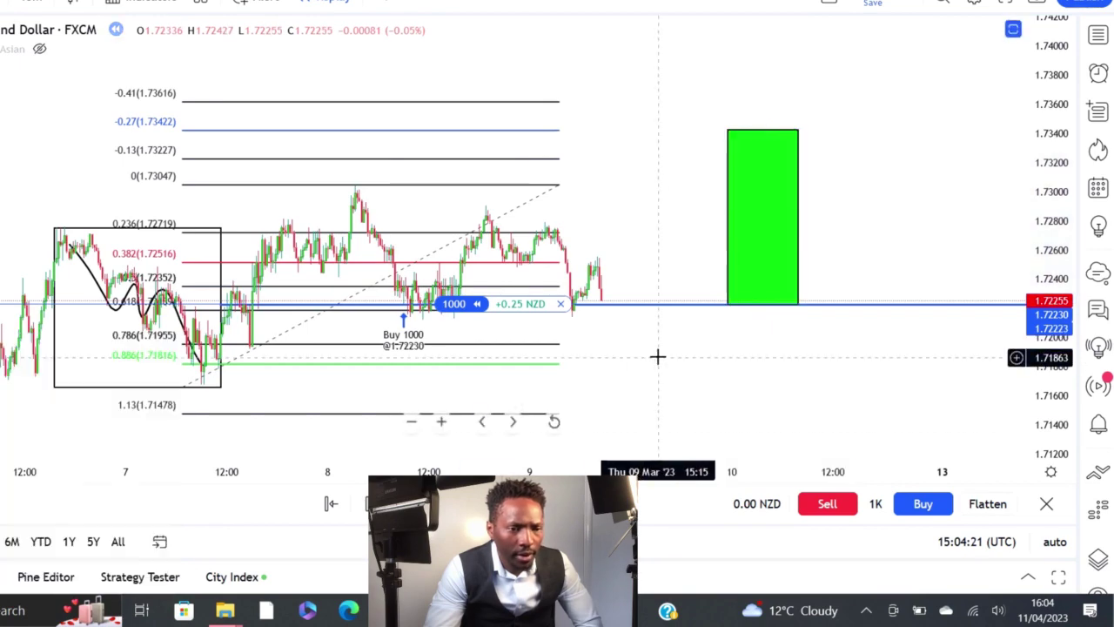
Delete the Fibonacci retracement from the chart
scroll(673, 346, down, 2)
scroll(705, 307, up, 2)
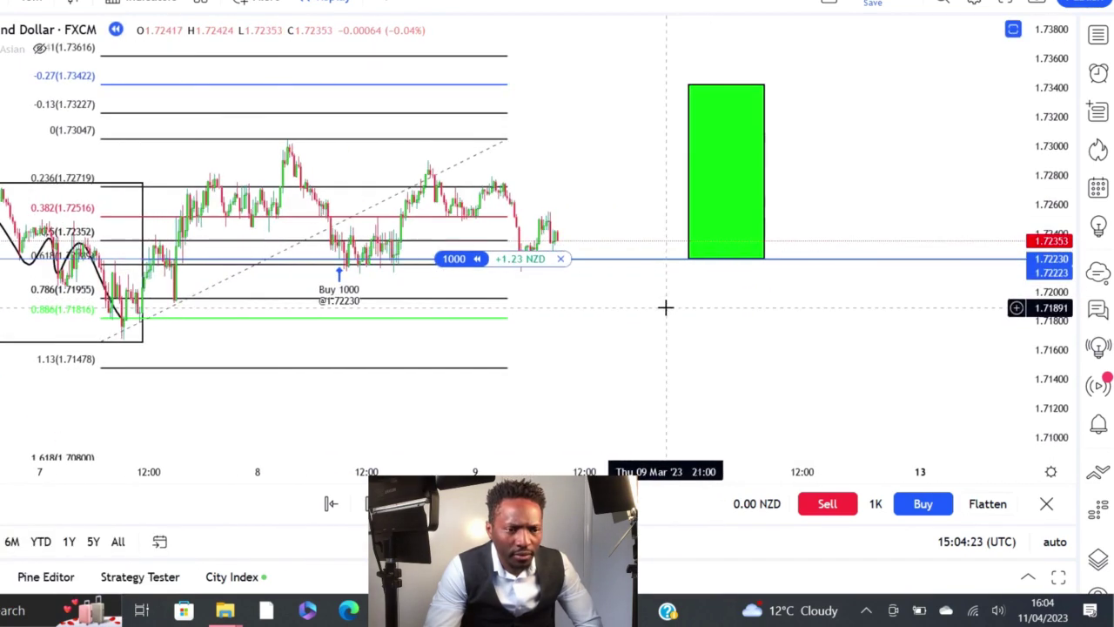
click(509, 141)
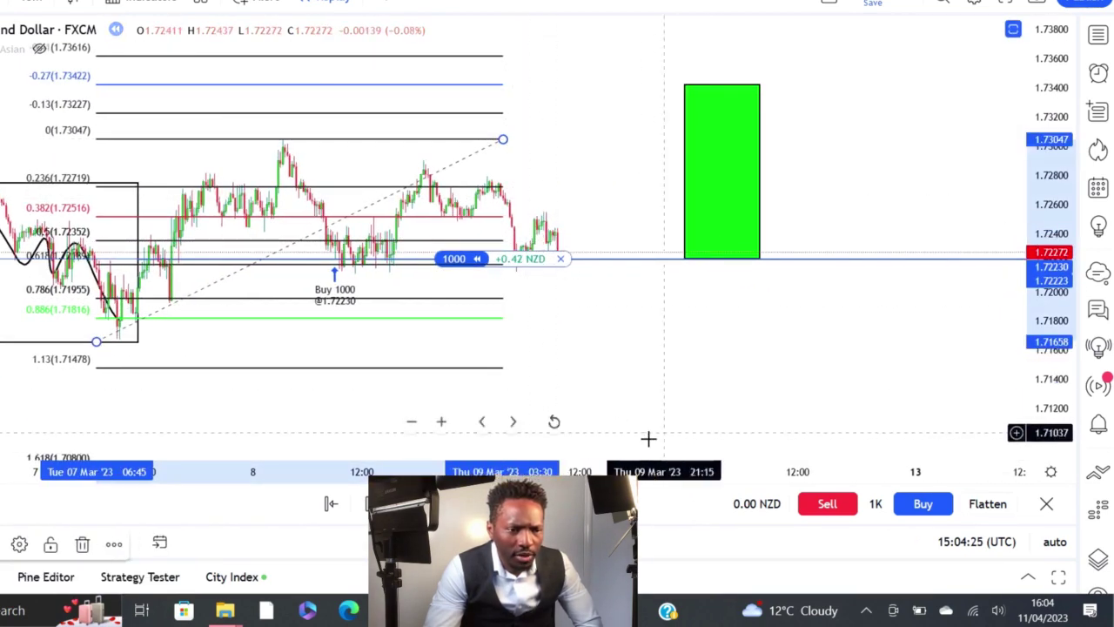
click(84, 544)
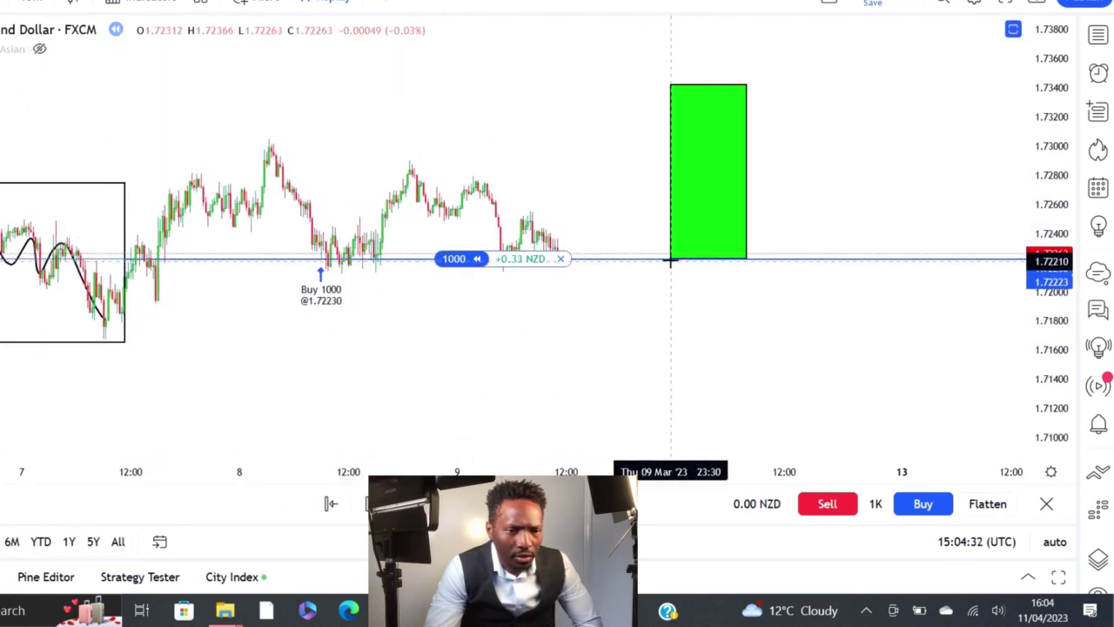
Draw a stop-loss rectangle from the entry line down to about 1.7156, fill it red, and align its top edge with the green box
mouse_move(670, 259)
mouse_down()
mouse_move(740, 347)
mouse_move(735, 357)
mouse_up()
click(4, 543)
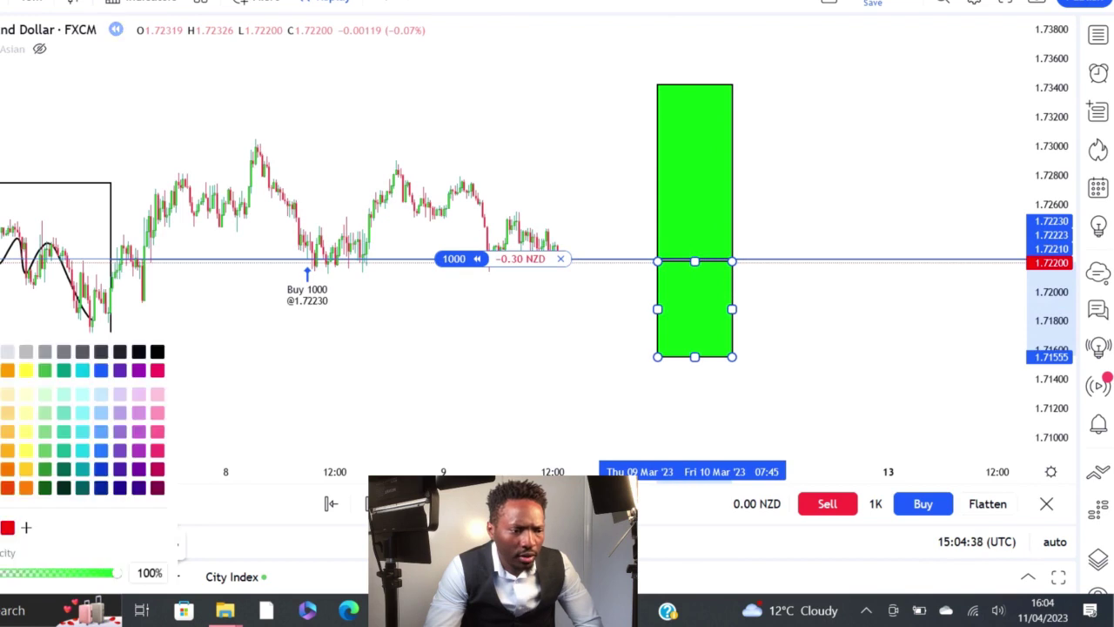
click(7, 527)
click(506, 379)
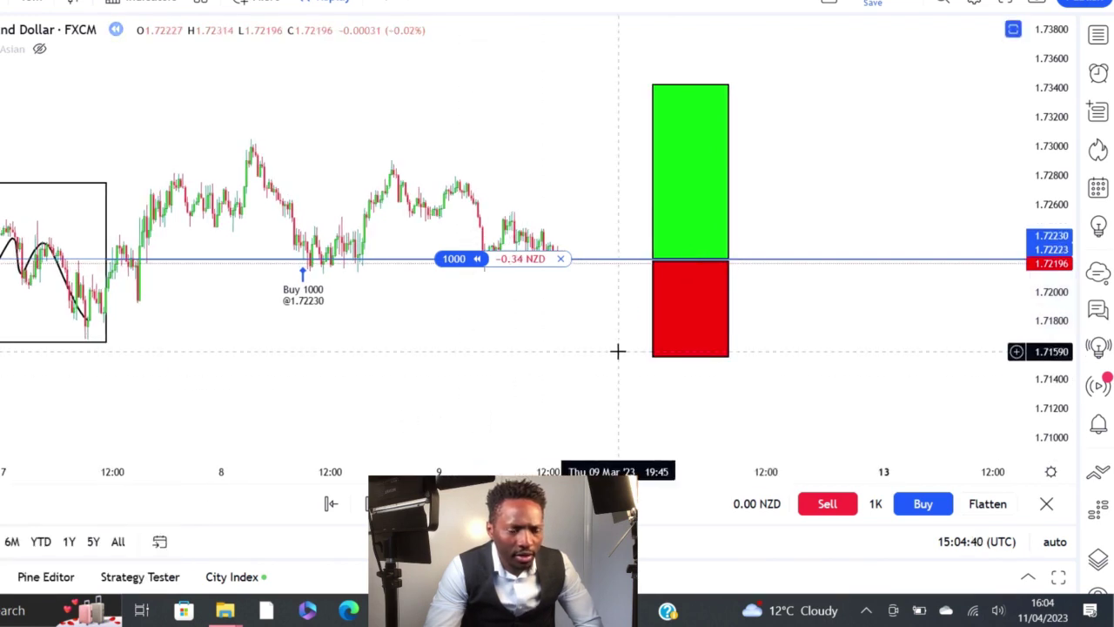
scroll(636, 349, down, 1)
drag(754, 266, 750, 259)
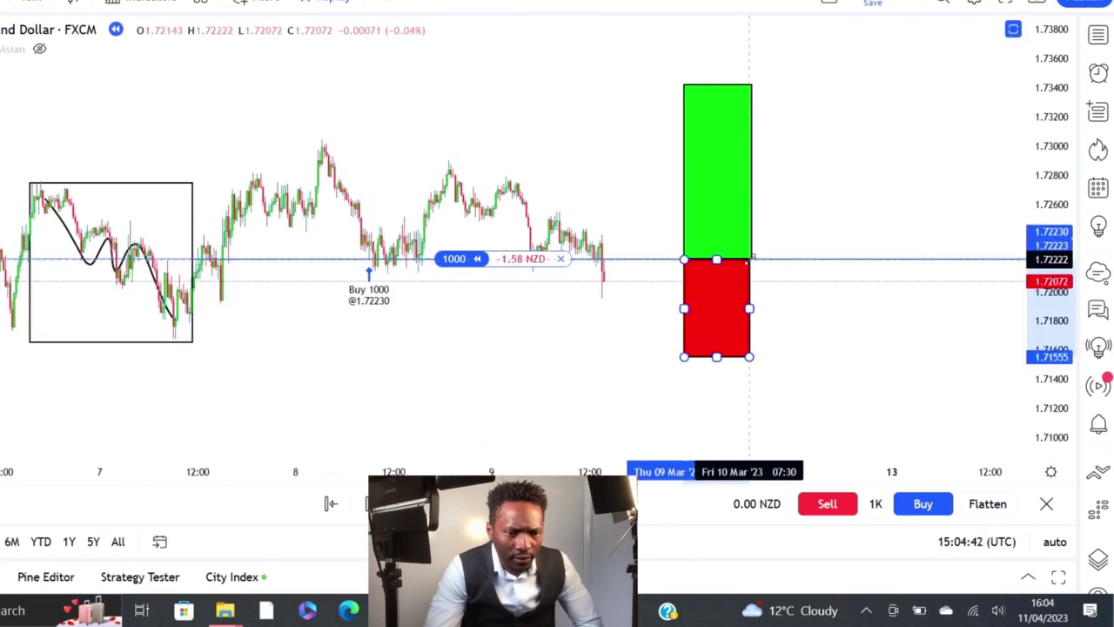
click(603, 343)
Close the open 1000-unit buy position near the top of the green target box
scroll(608, 343, down, 1)
scroll(604, 343, up, 1)
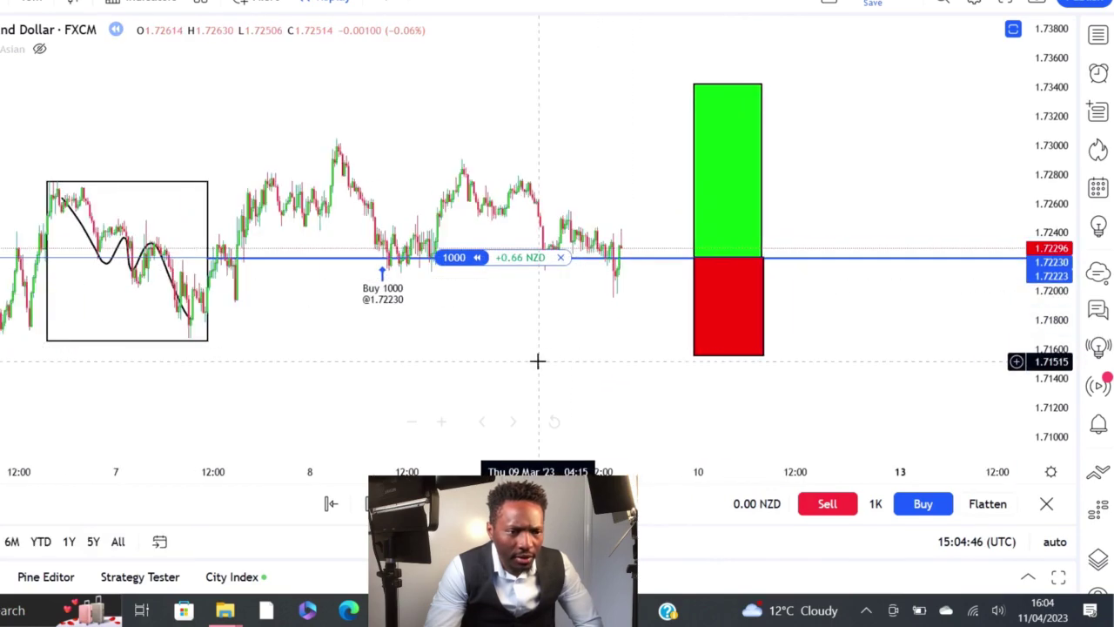
drag(556, 364, 622, 359)
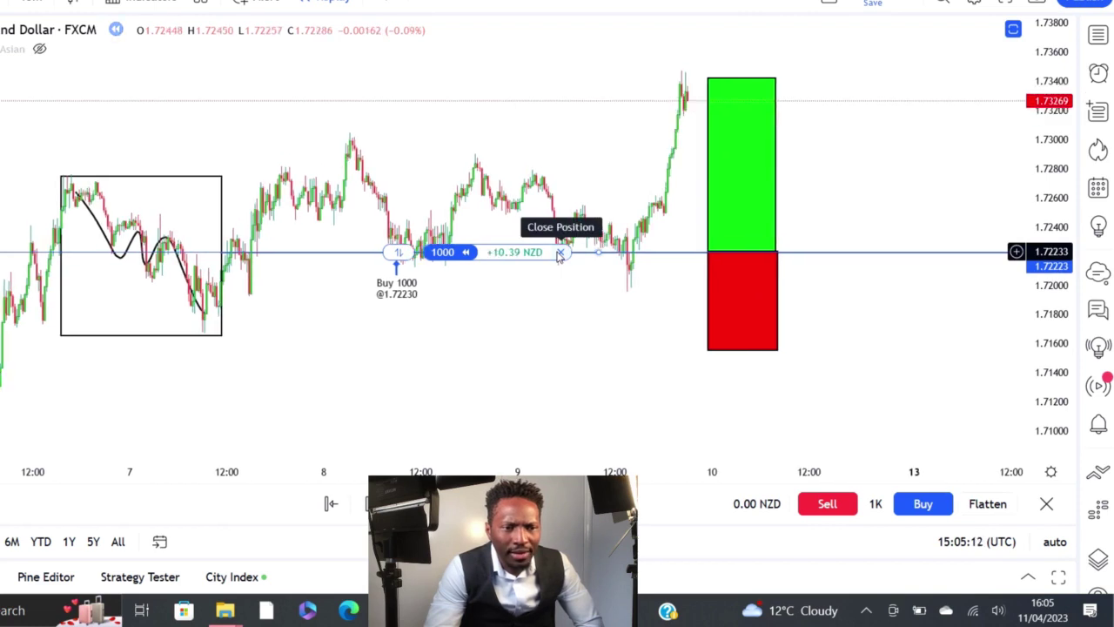
click(560, 253)
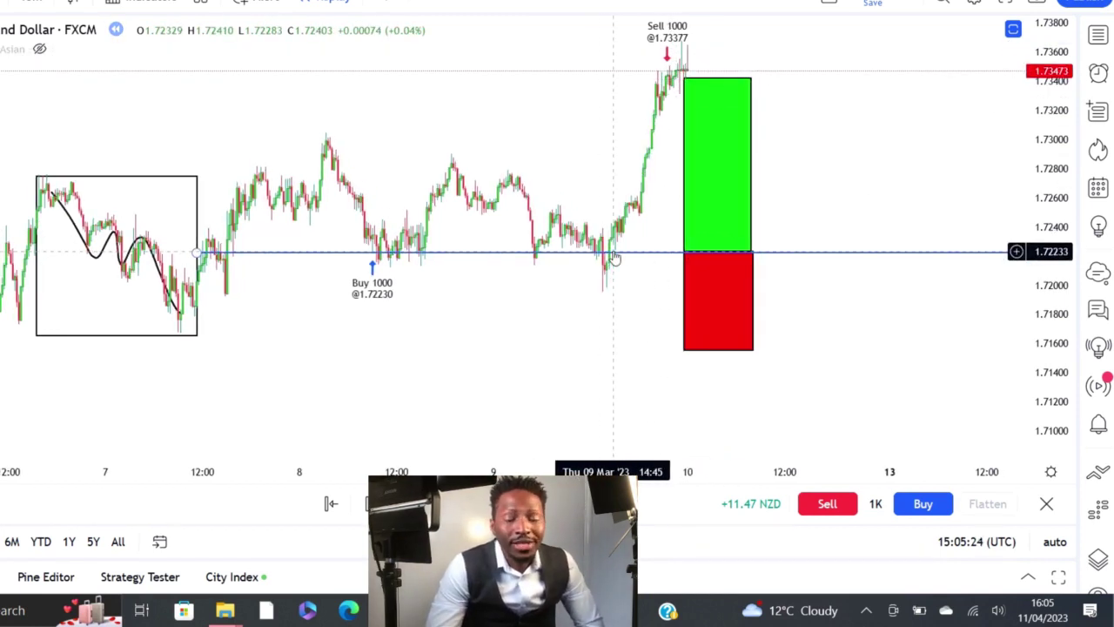
scroll(605, 278, down, 1)
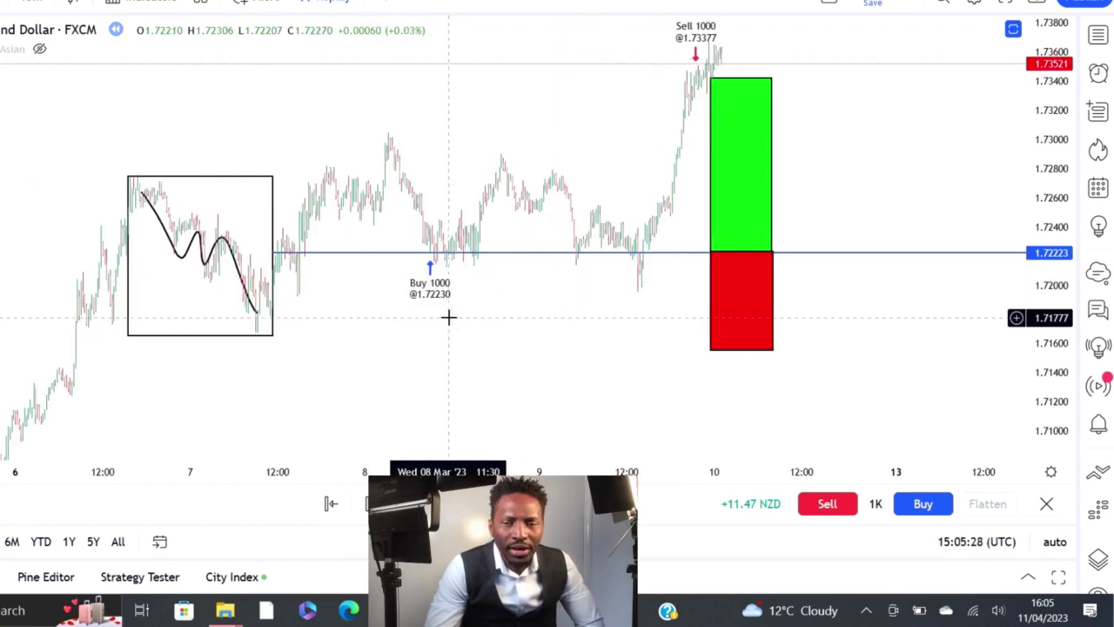
scroll(448, 317, up, 1)
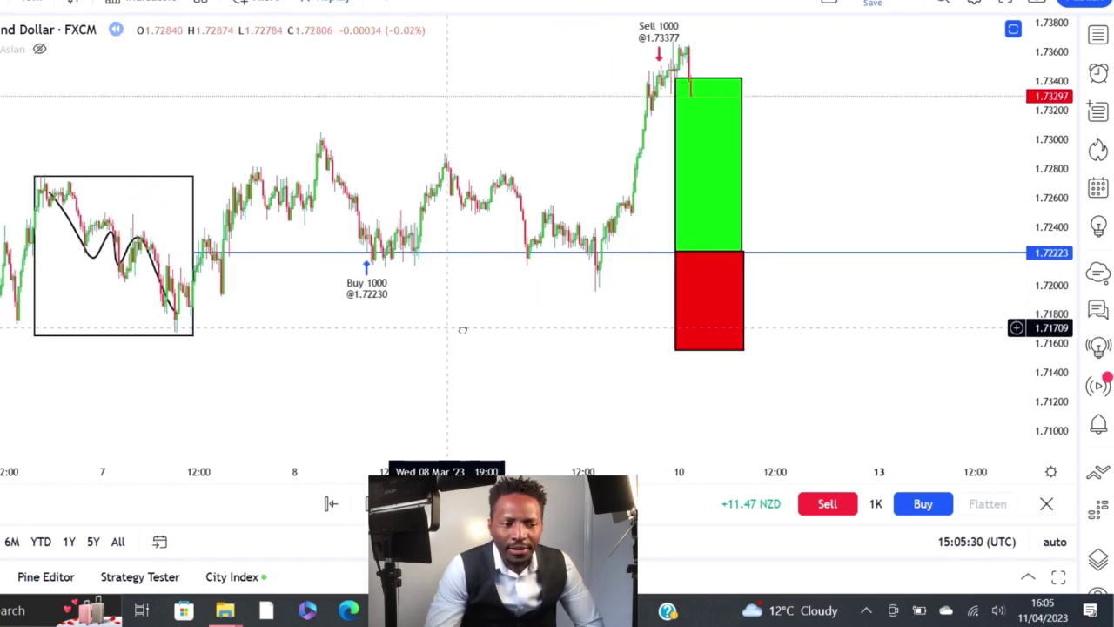
drag(462, 330, 517, 336)
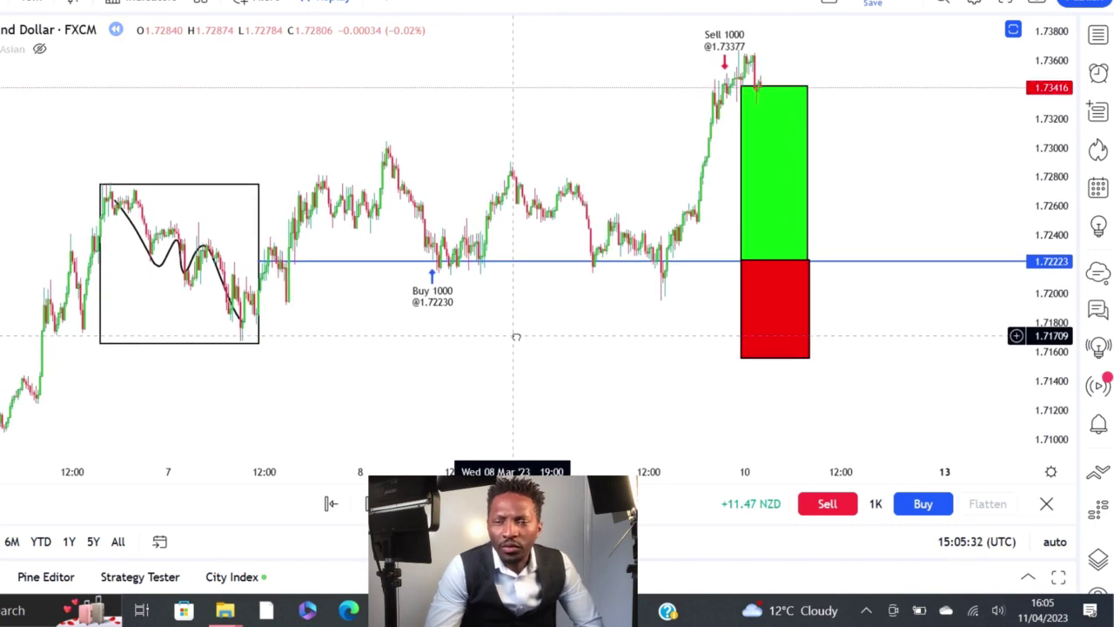